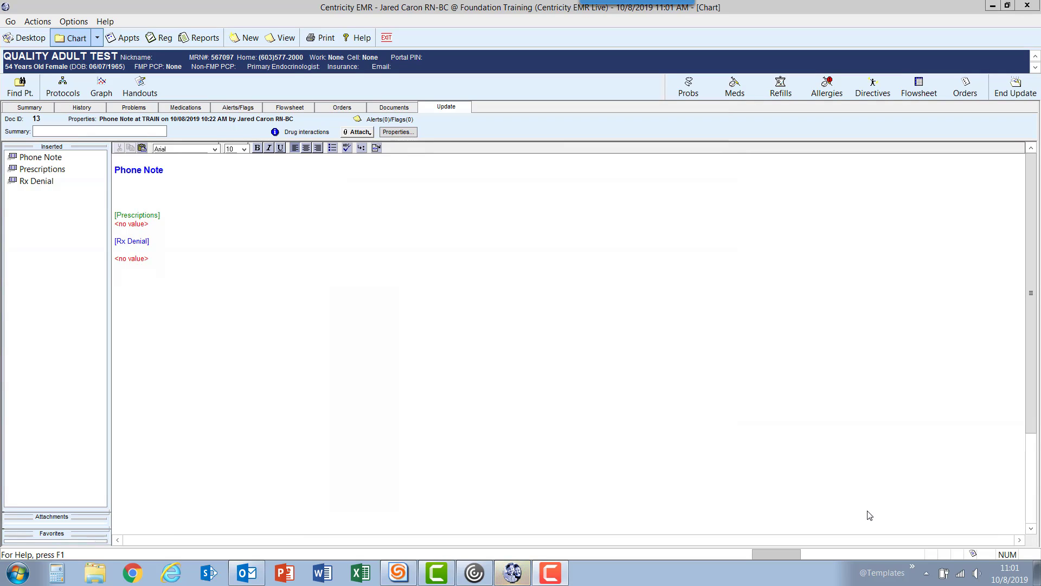
# Insert the triage form set above Prescriptions in the phone note with ".triage" and stamp the return call with the current date and time.
pyautogui.click(225, 204)
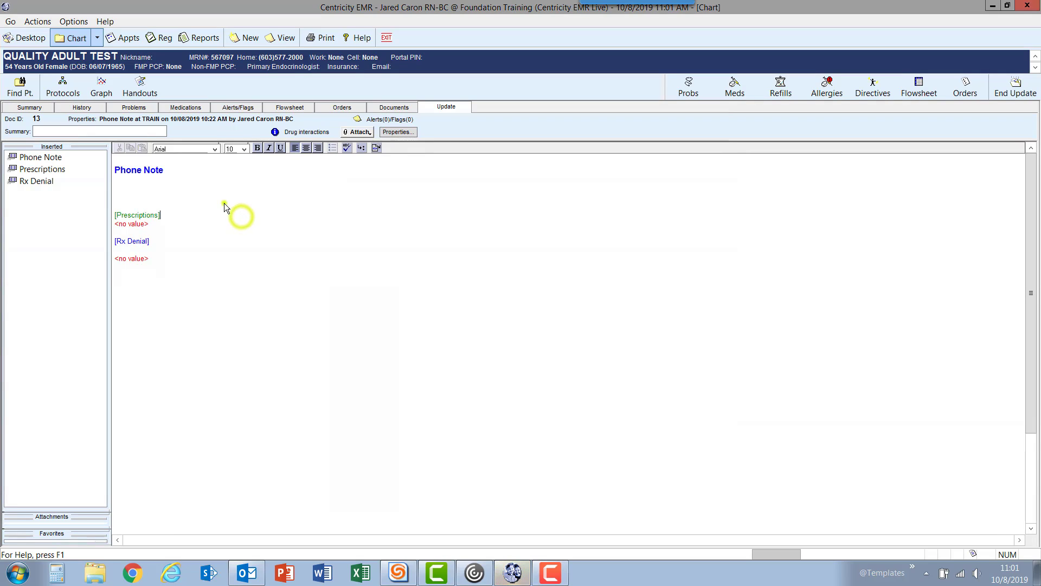
pyautogui.write('.triage')
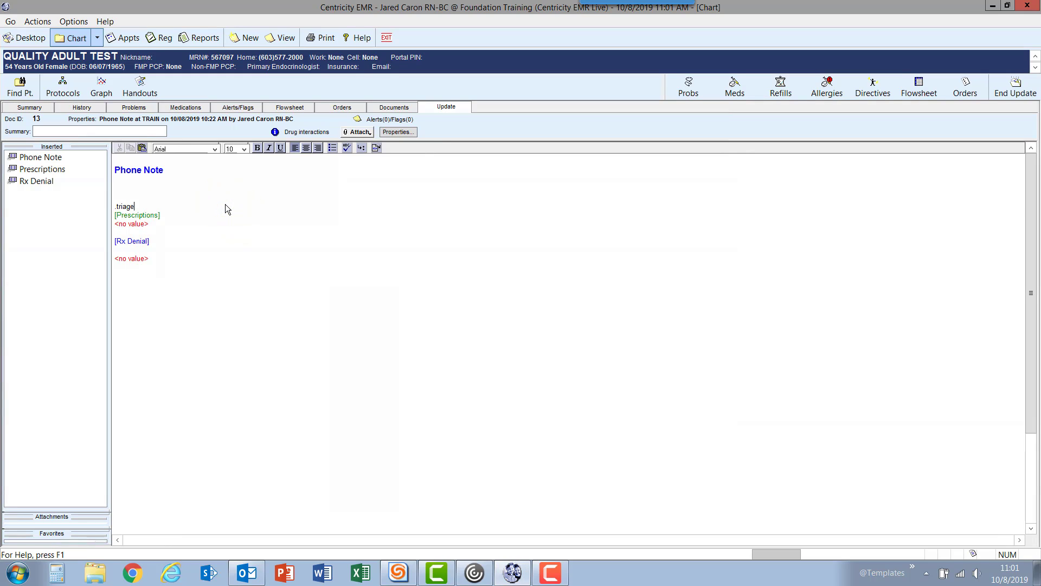
pyautogui.press('space')
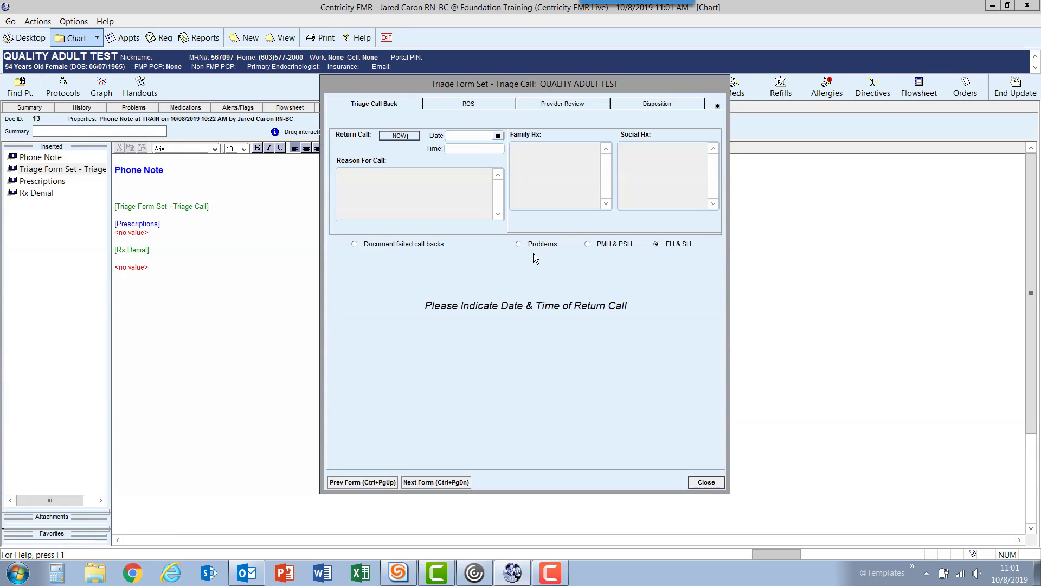
pyautogui.click(406, 137)
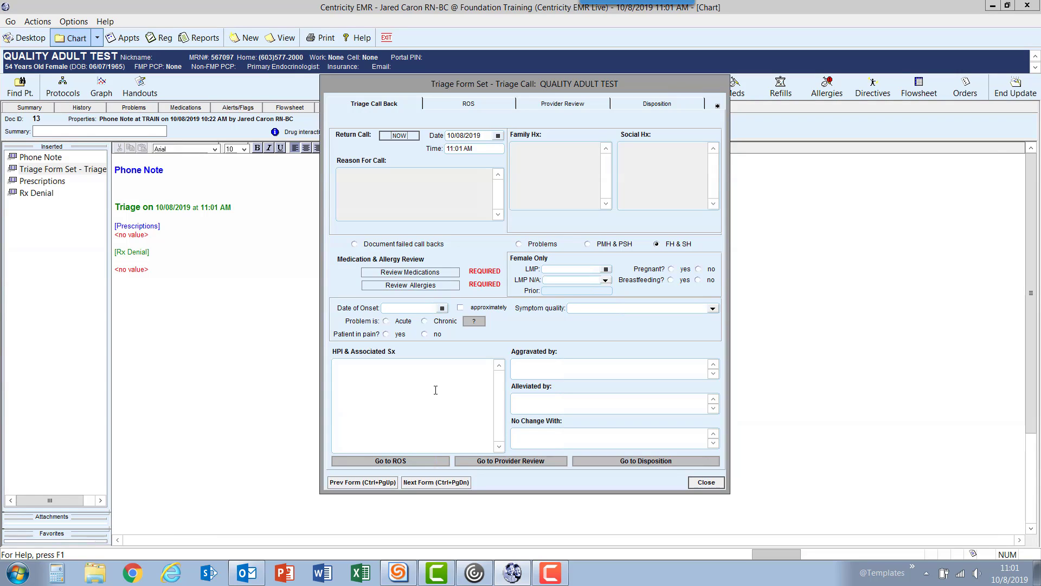
# Look through the patient's problem list, past medical and surgical history, and family and social history on the Triage Call Back form.
pyautogui.click(521, 244)
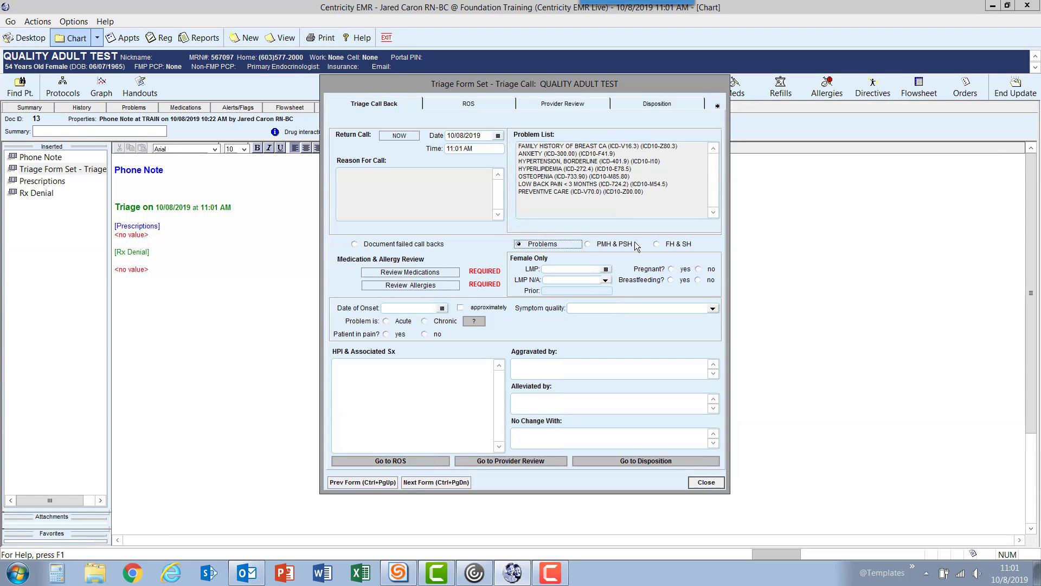
pyautogui.click(587, 244)
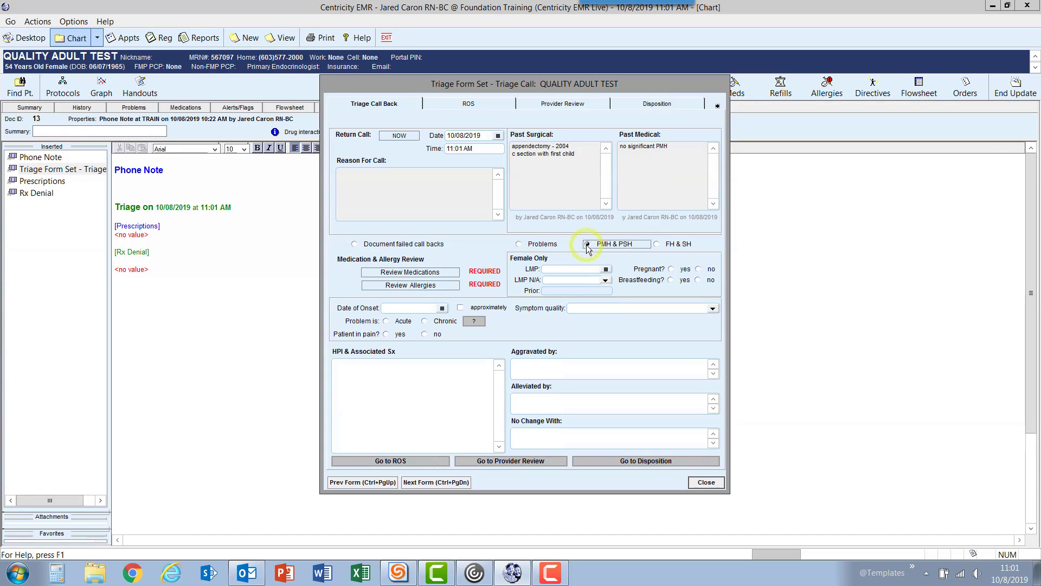
pyautogui.click(657, 244)
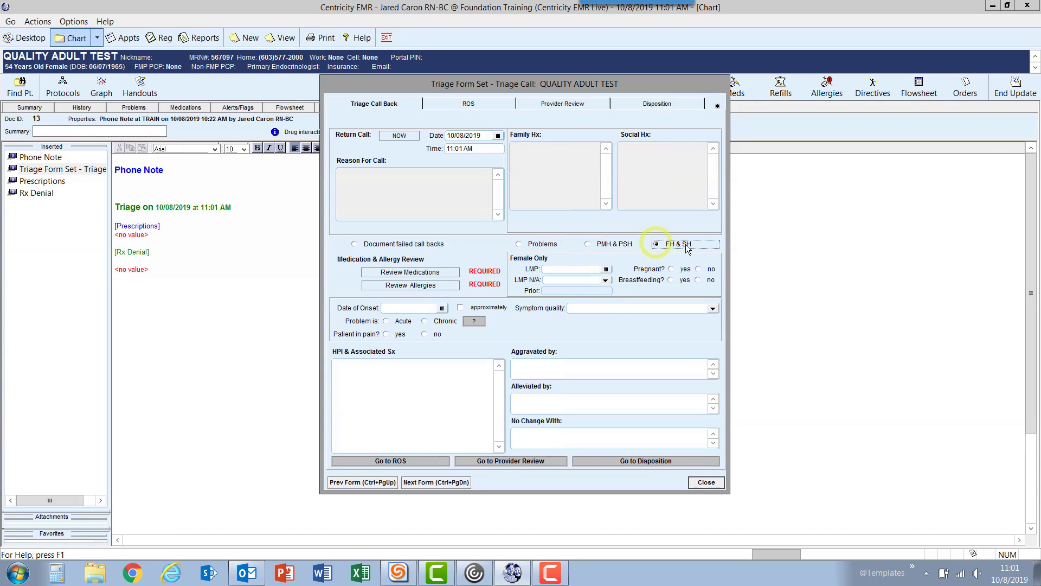
# Review the patient's medication list and the allergies and adverse reactions list from the Triage Call Back form.
pyautogui.click(419, 273)
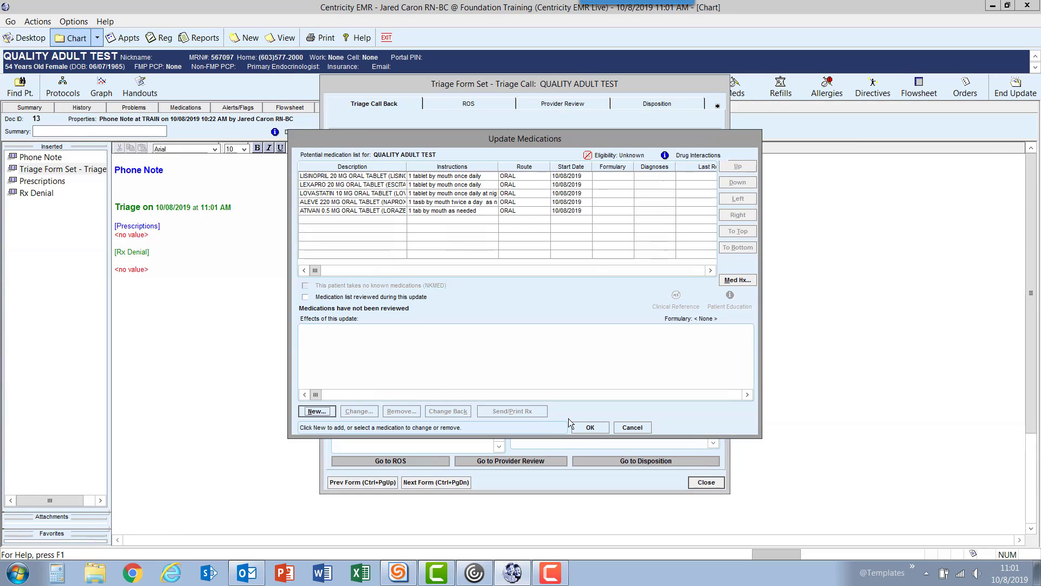
pyautogui.click(588, 428)
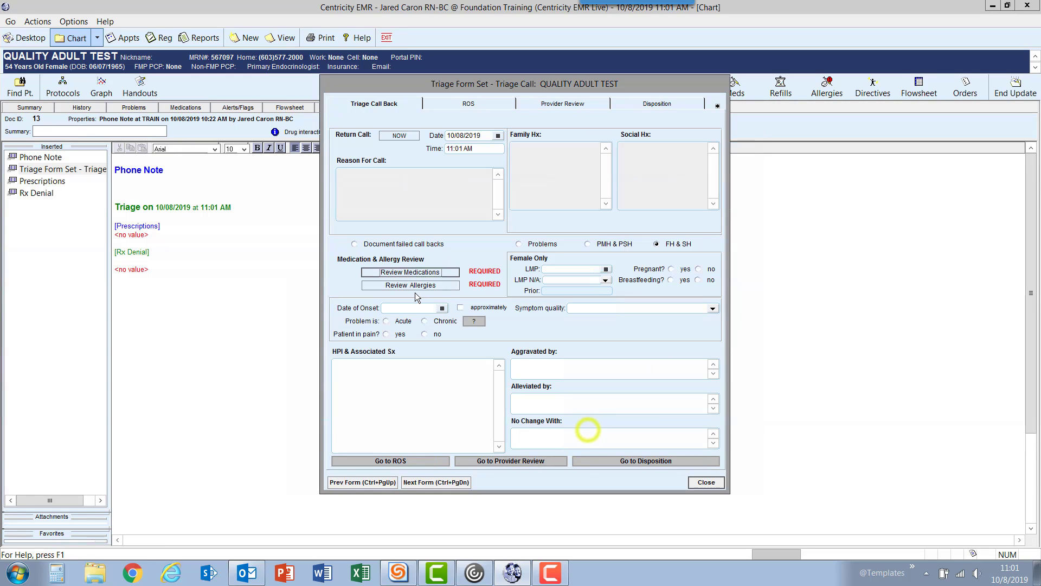
pyautogui.click(414, 287)
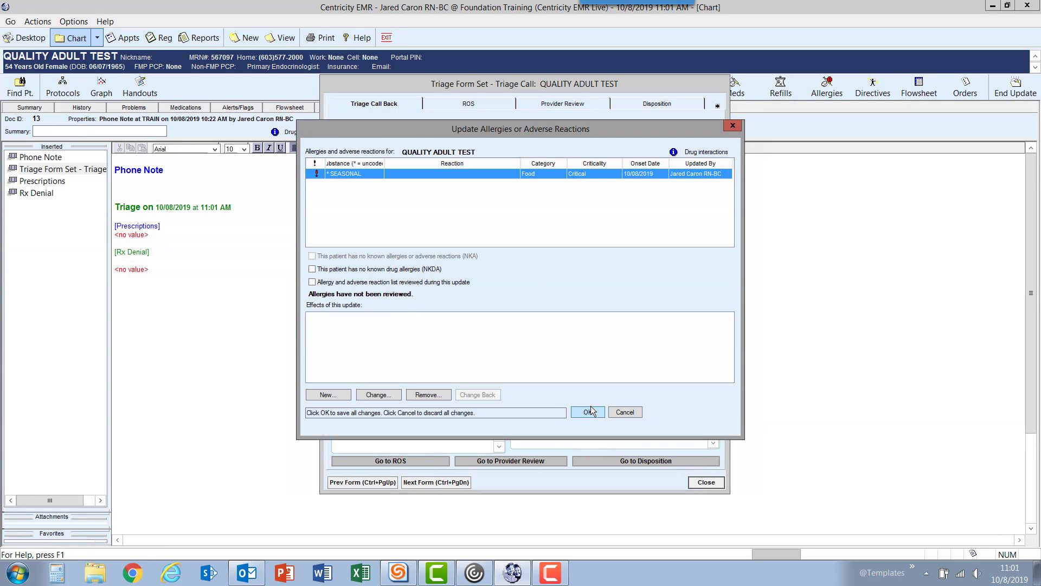
pyautogui.click(589, 412)
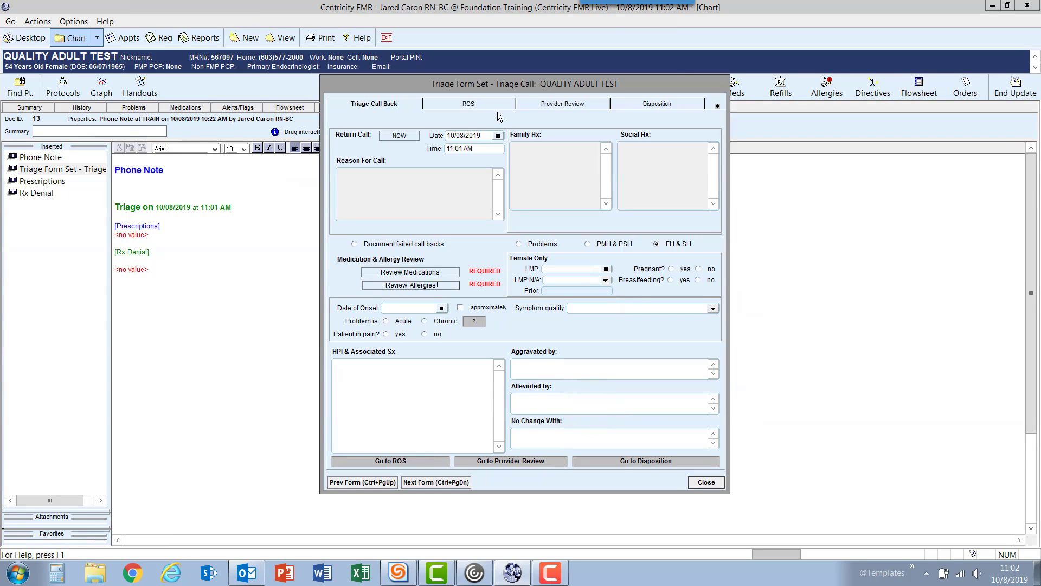
# Check the referral guide option on the Disposition form and look through the Immediate Care Guidelines.
pyautogui.click(650, 111)
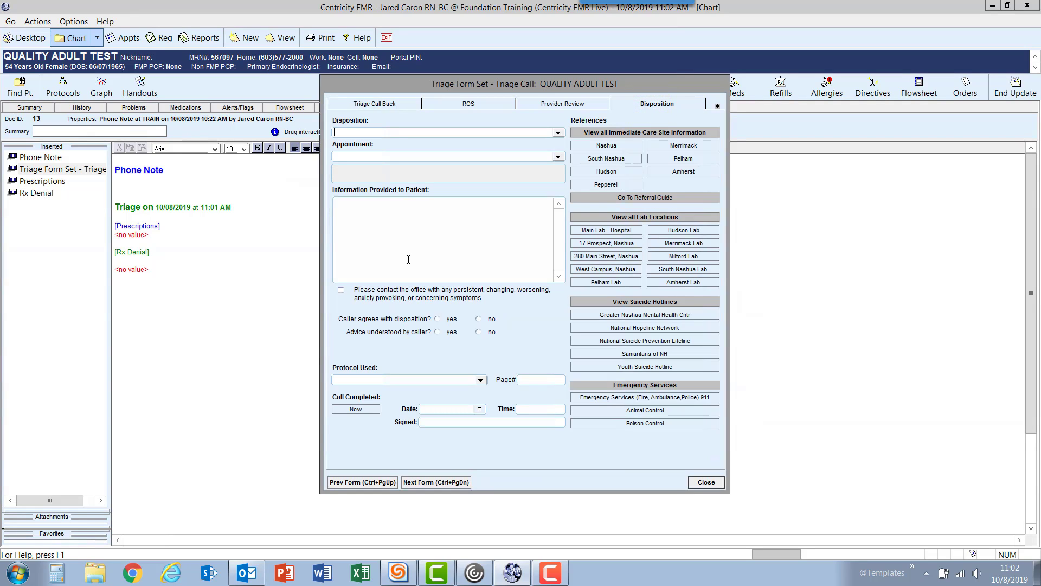
pyautogui.click(593, 198)
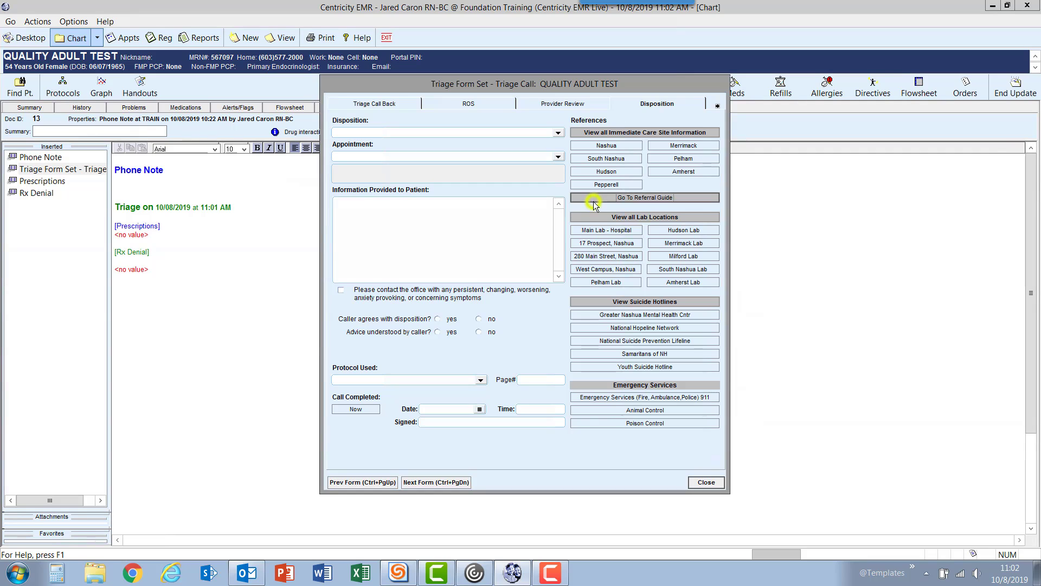
pyautogui.click(717, 106)
pyautogui.click(682, 103)
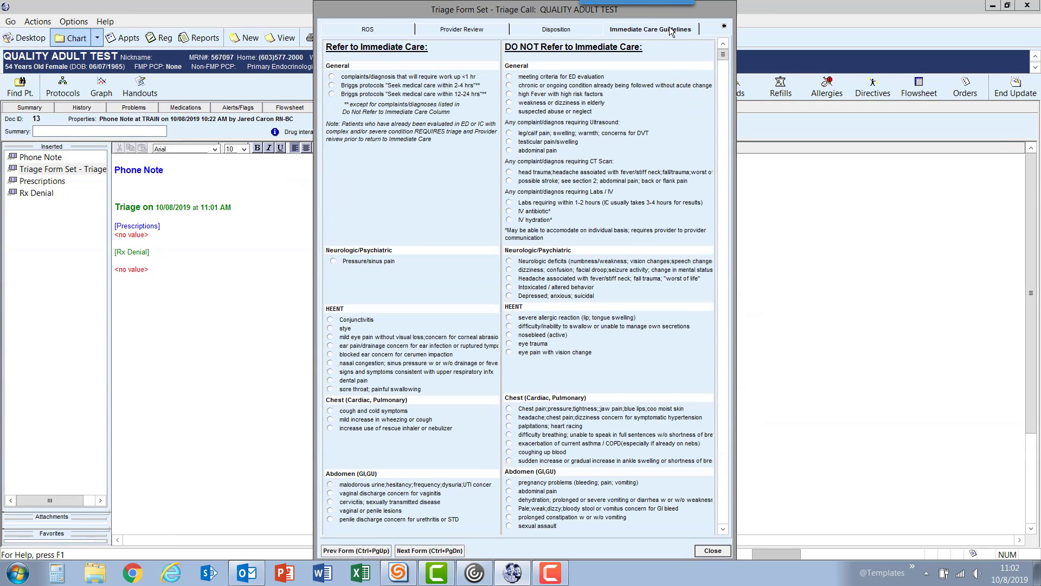
pyautogui.moveTo(722, 64); pyautogui.dragTo(751, 36)
# View all Immediate Care site information and all lab locations from the Disposition form's references.
pyautogui.click(586, 29)
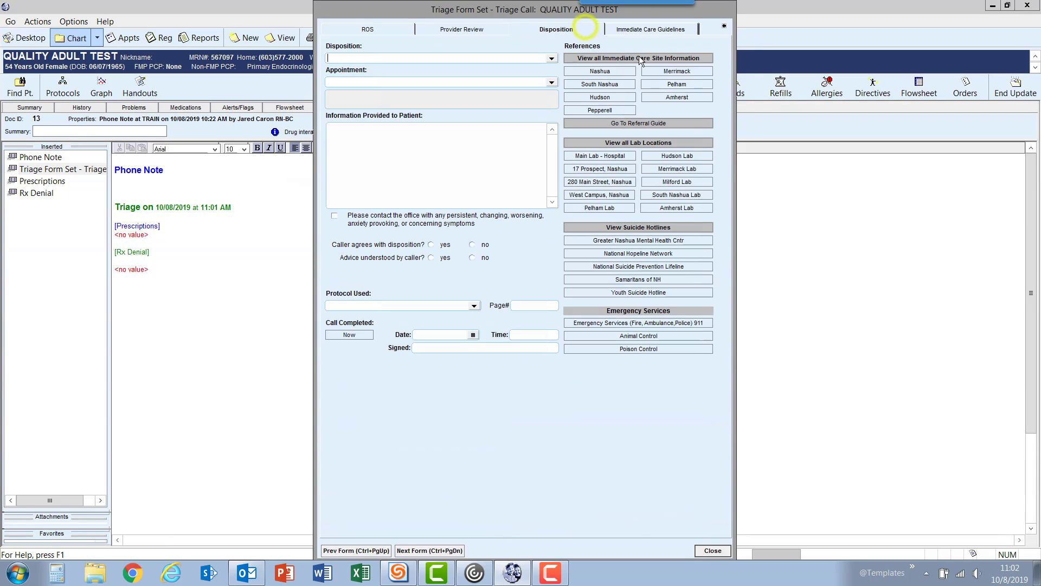
pyautogui.click(639, 57)
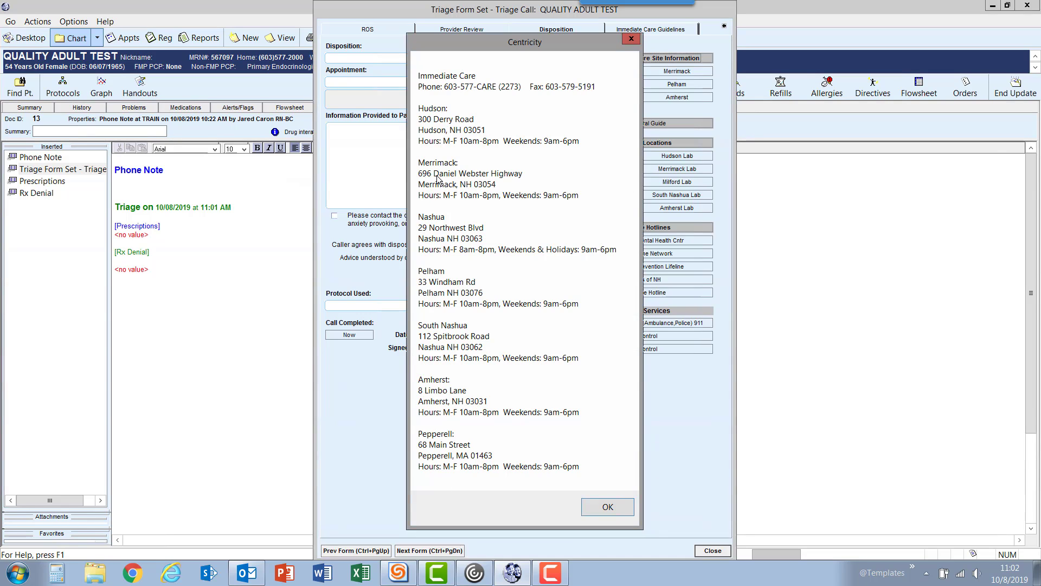
pyautogui.click(607, 506)
pyautogui.click(635, 144)
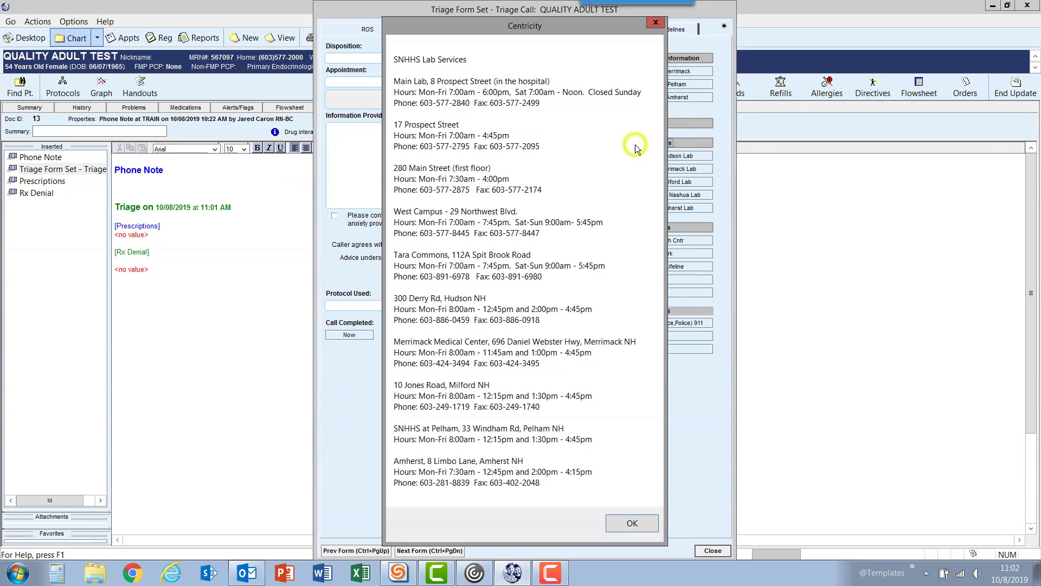
pyautogui.click(516, 87)
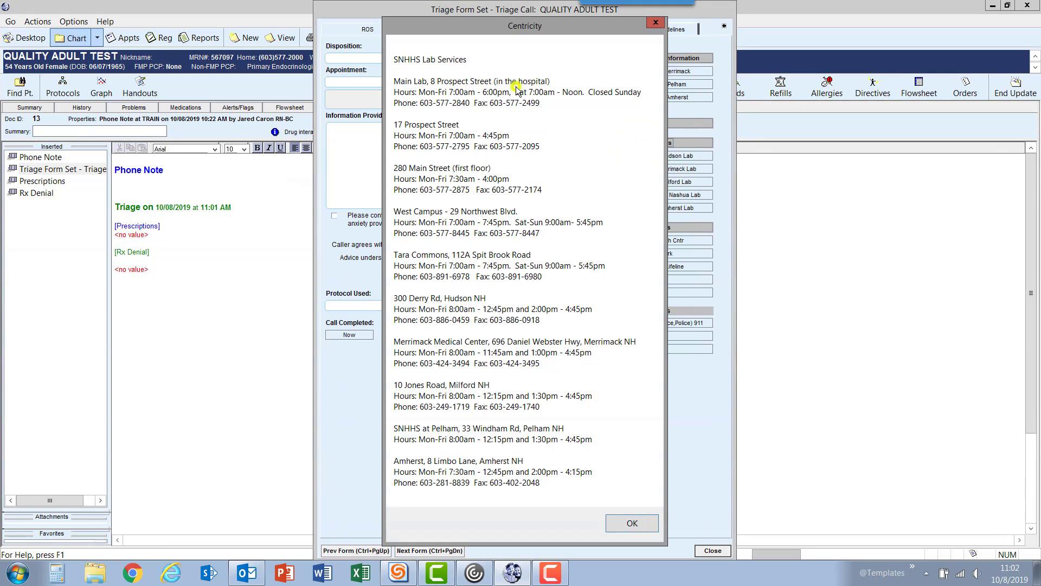
pyautogui.click(624, 522)
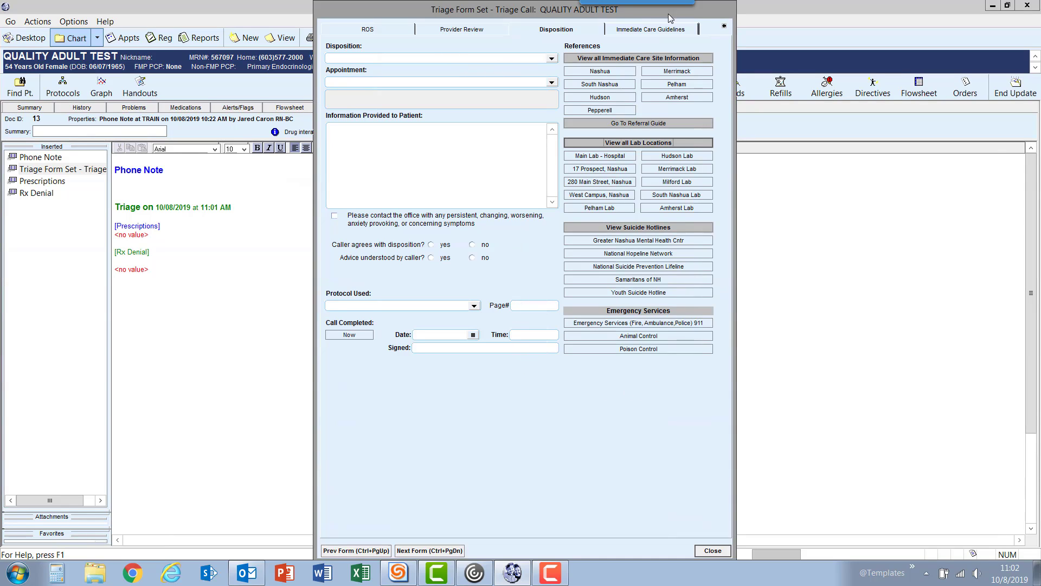
# Paste the prepared history of a nonproductive cough for the past 2 weeks into HPI & Associated Sx on the Triage Call Back form.
pyautogui.click(724, 26)
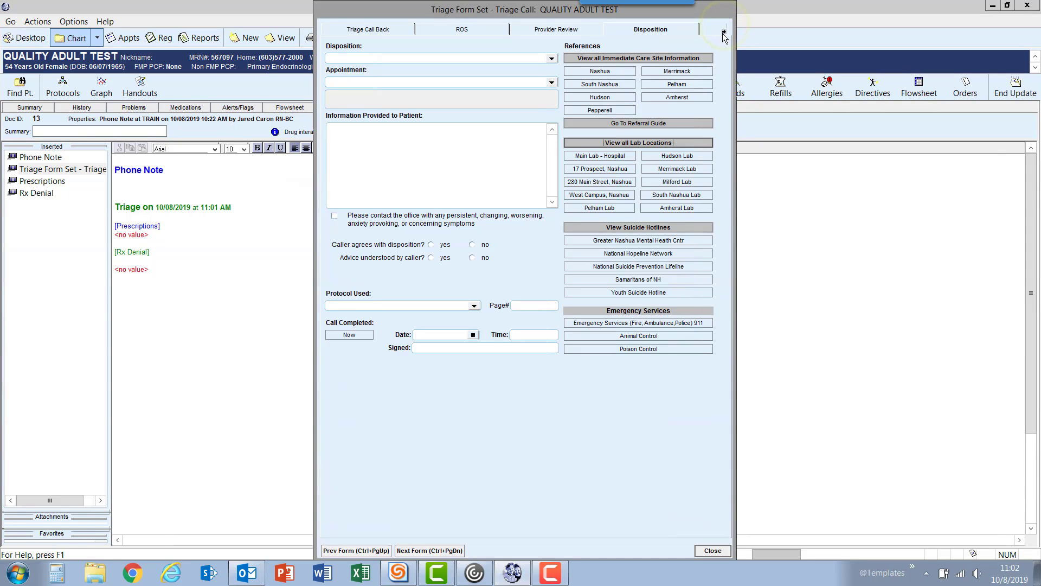
pyautogui.click(378, 32)
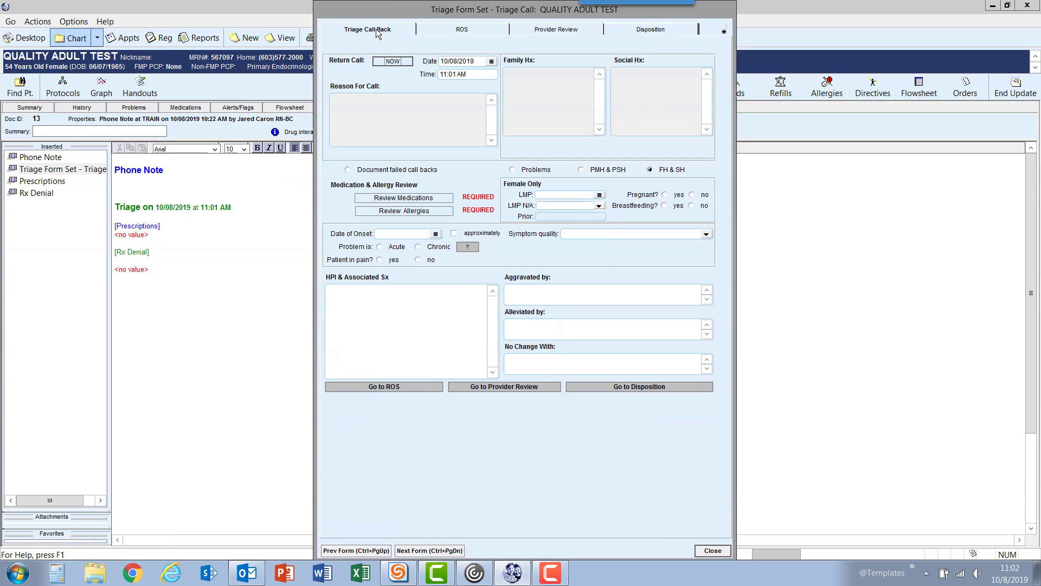
pyautogui.click(412, 293)
pyautogui.click(395, 332)
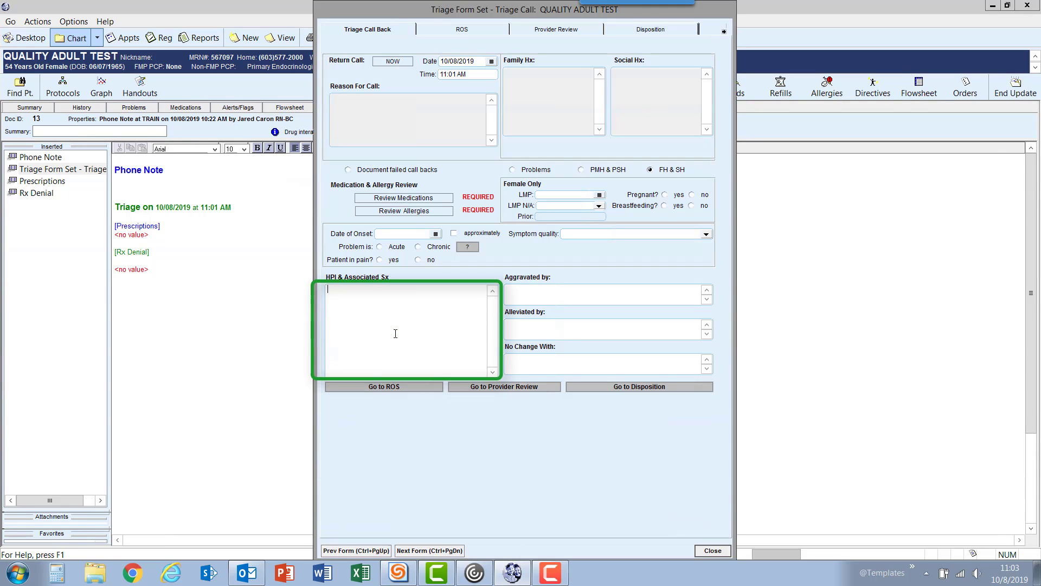
pyautogui.hotkey('ctrl', 'v')
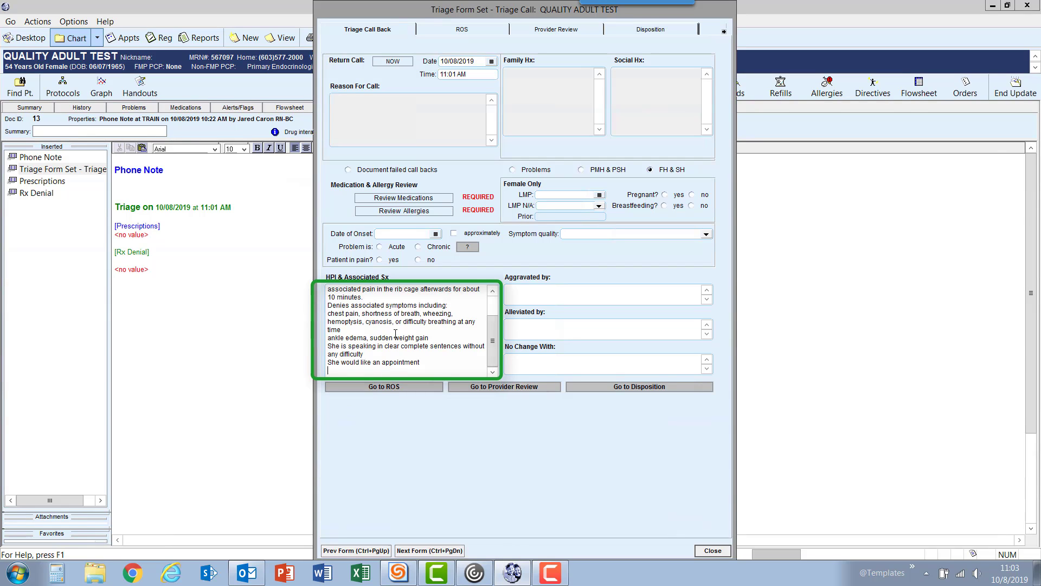
pyautogui.moveTo(491, 339); pyautogui.dragTo(498, 305)
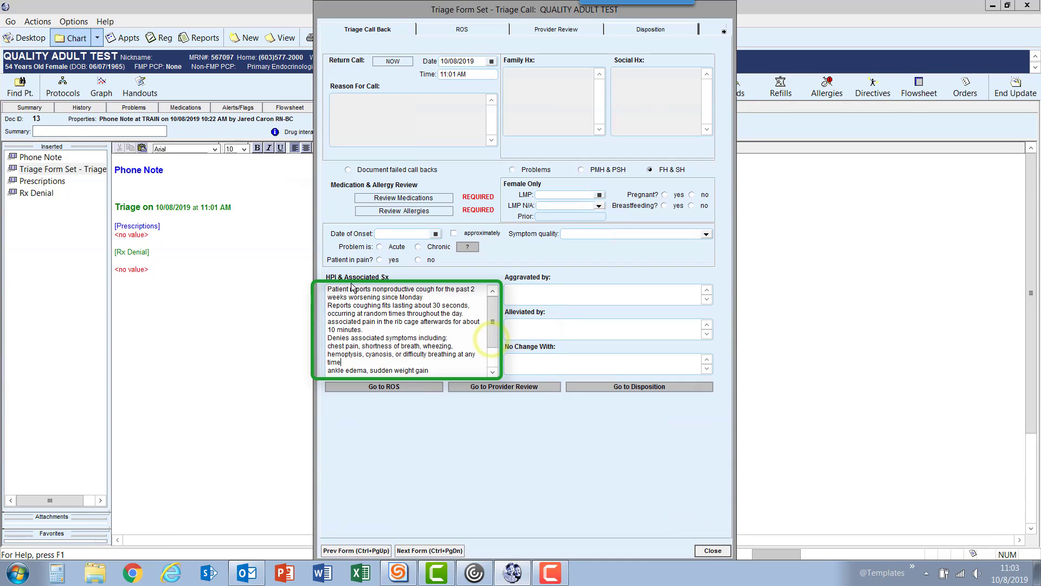
pyautogui.click(349, 366)
pyautogui.click(444, 367)
# Record nasal congestion as a patient complaint under Ears/Nose/Throat in the Review of Systems.
pyautogui.click(483, 33)
pyautogui.click(357, 195)
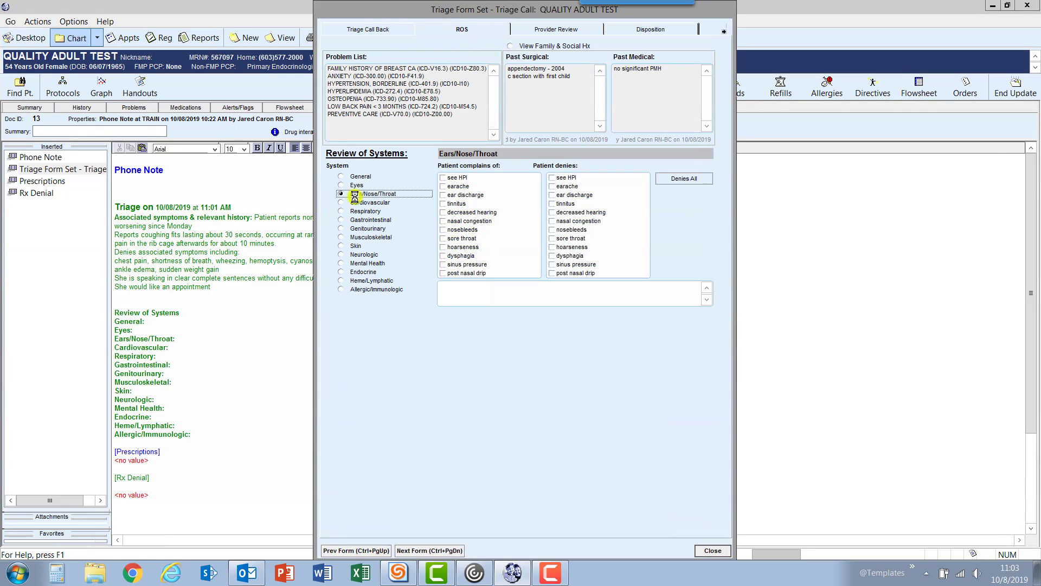
pyautogui.click(459, 221)
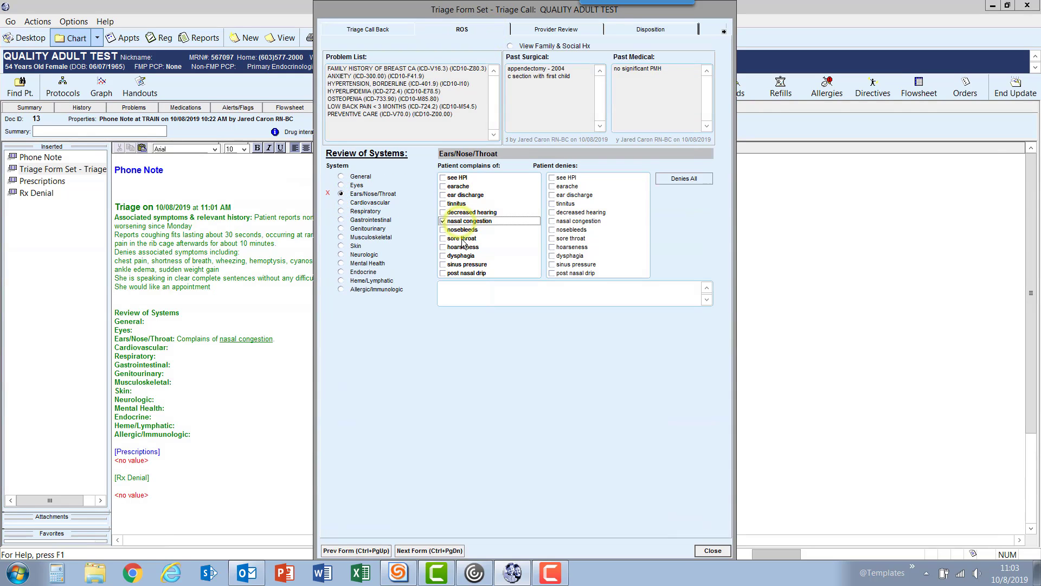
pyautogui.click(460, 238)
pyautogui.click(457, 255)
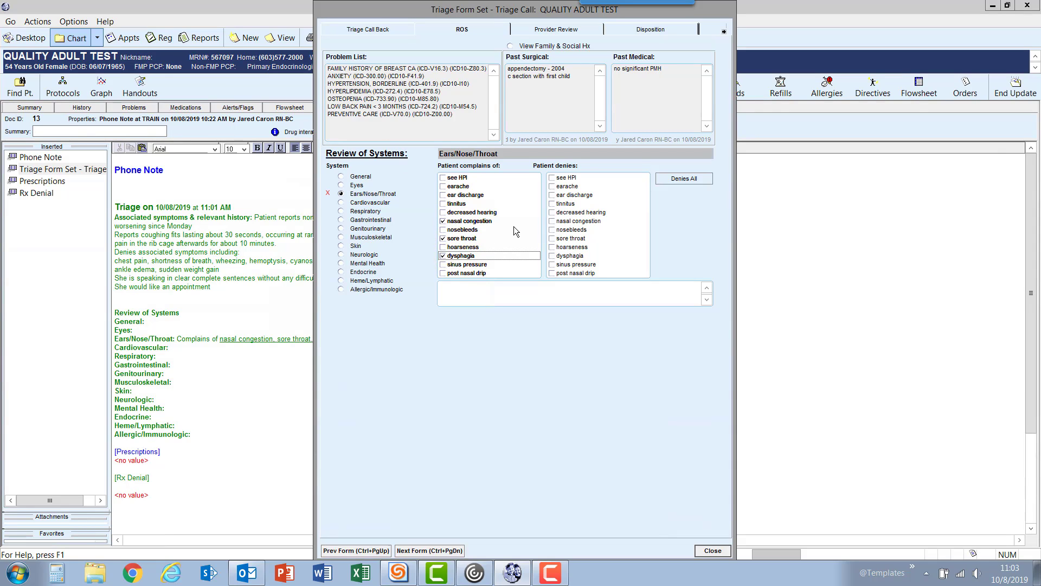
pyautogui.click(444, 256)
pyautogui.click(443, 238)
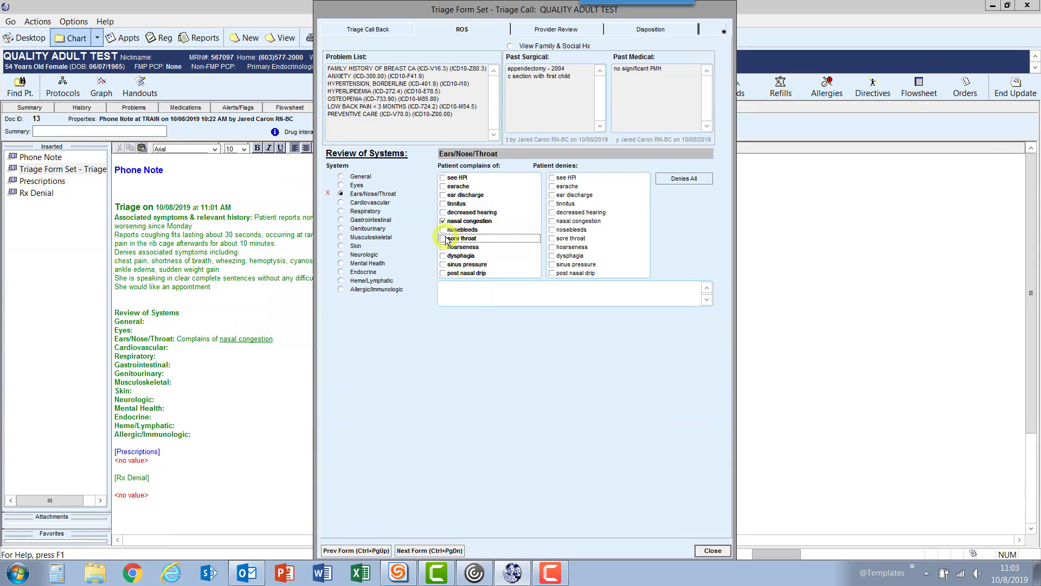
# Add "nasal discharge is green" as additional Ears/Nose/Throat information and return to the Triage Call Back form.
pyautogui.click(456, 286)
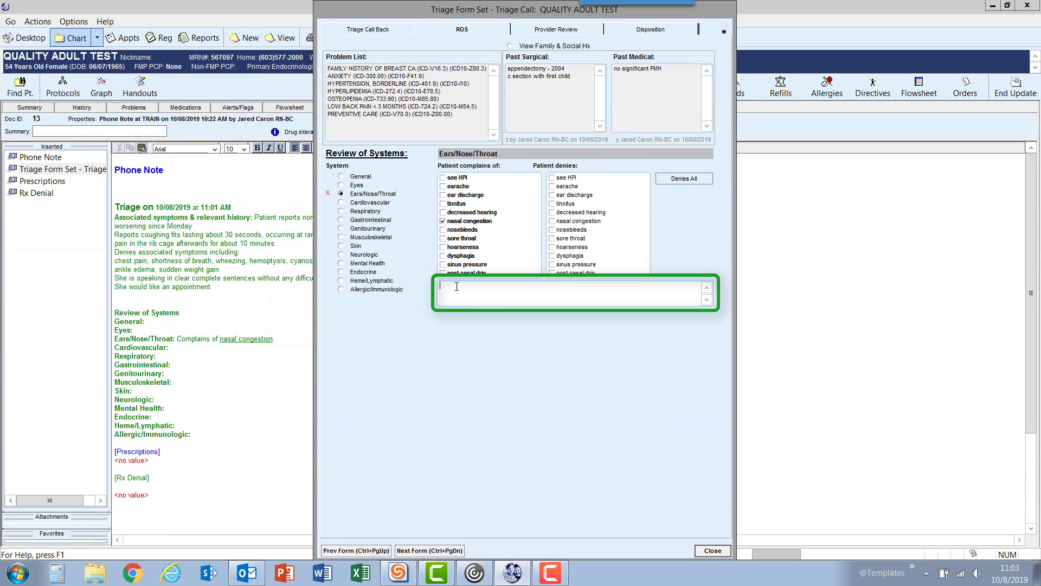
pyautogui.write('nasal discharge is greeen')
pyautogui.hotkey('ctrl', 'pageup')
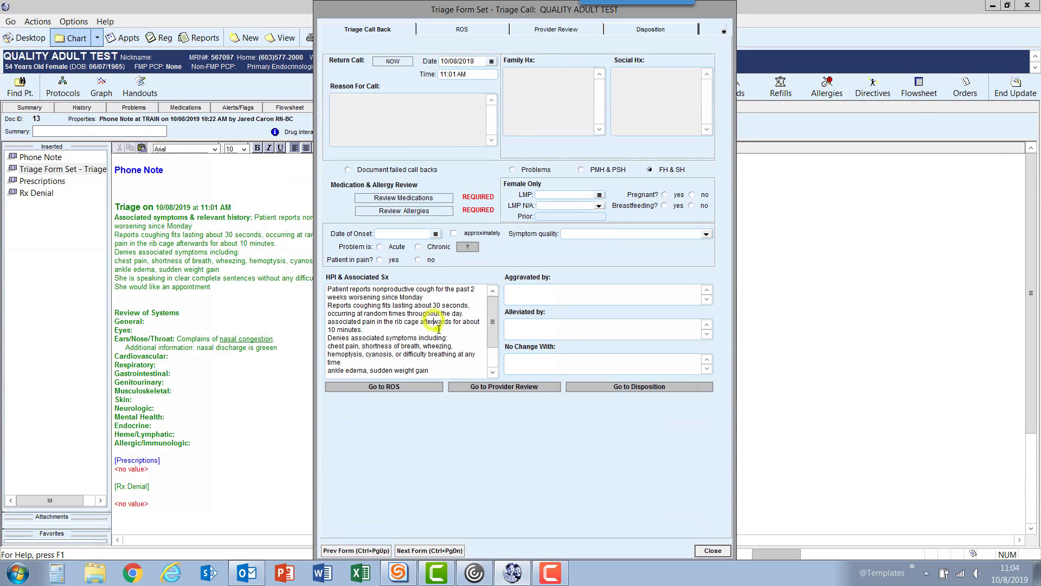
# Set the triage disposition to "Seek care at Emergency Department".
pyautogui.click(634, 31)
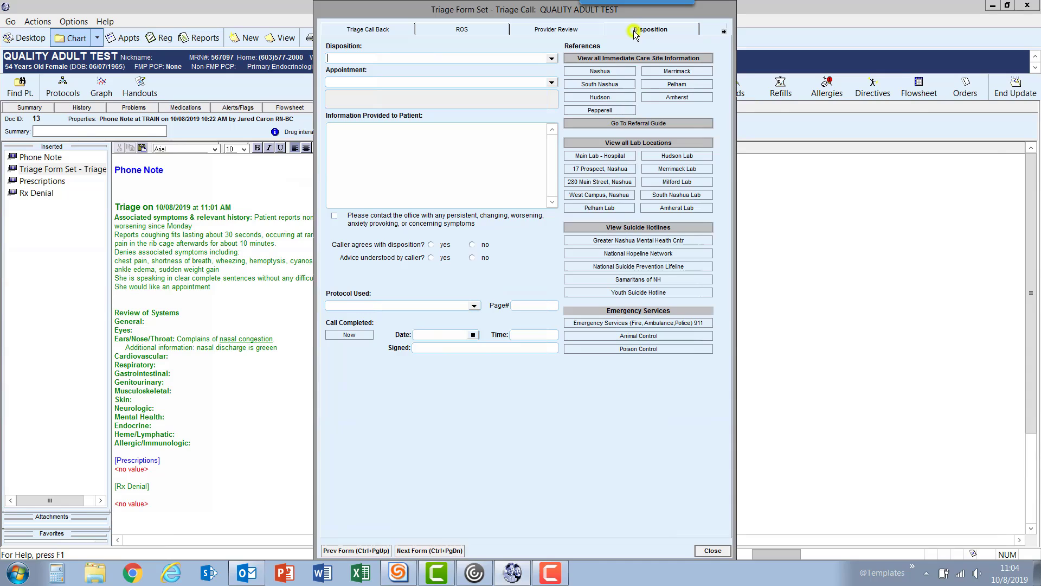
pyautogui.click(391, 183)
pyautogui.click(551, 58)
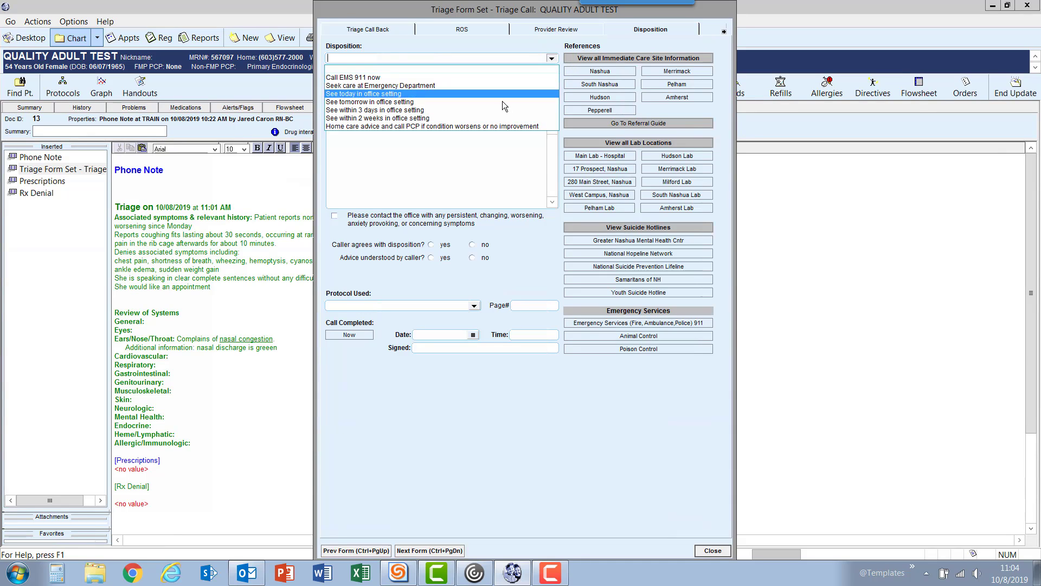
pyautogui.click(500, 87)
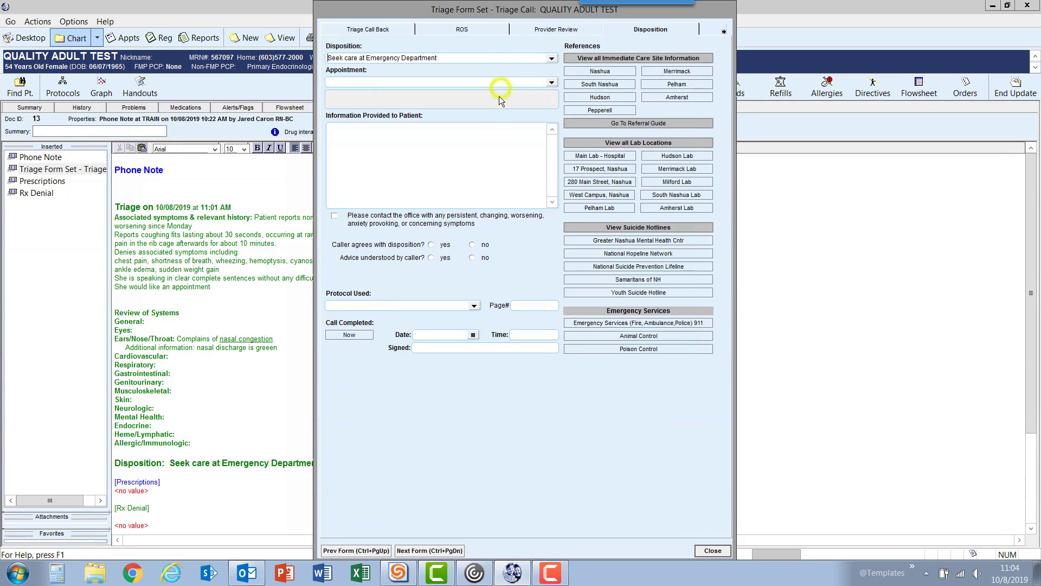
# Enter "go to the ER now" as the information provided to the patient.
pyautogui.click(493, 136)
pyautogui.write('go to the E')
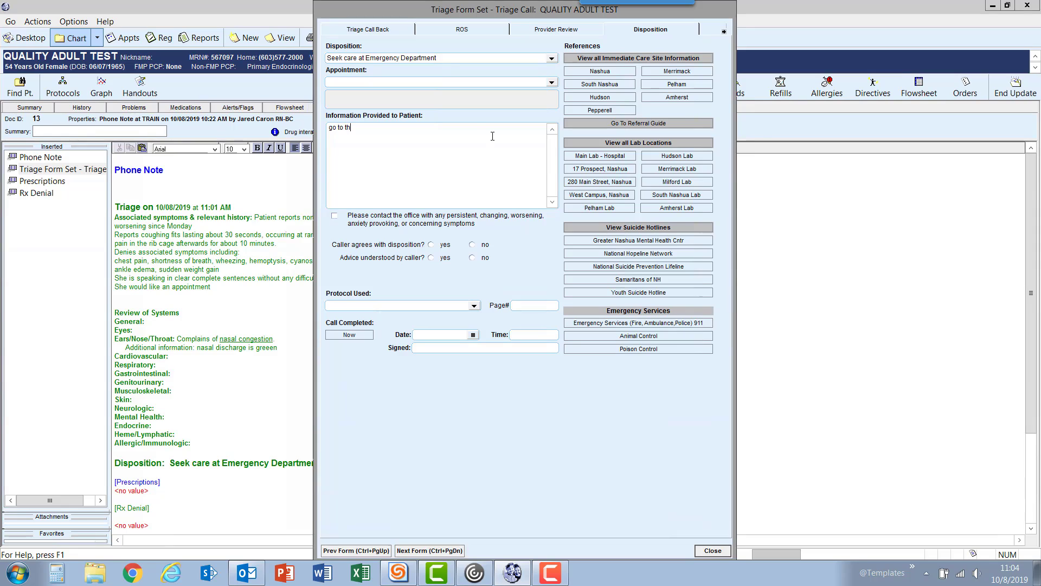
pyautogui.write('R now')
pyautogui.click(347, 180)
pyautogui.click(418, 129)
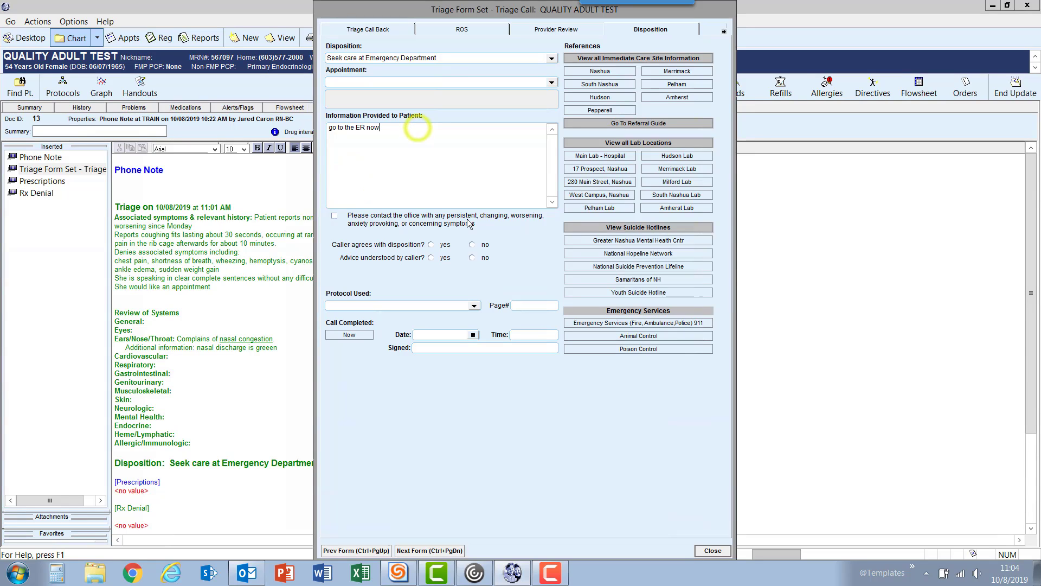
# Include the advice to contact the office with persistent or worsening symptoms, and record the protocol used as David Thompson 4th edition, page "title".
pyautogui.click(336, 219)
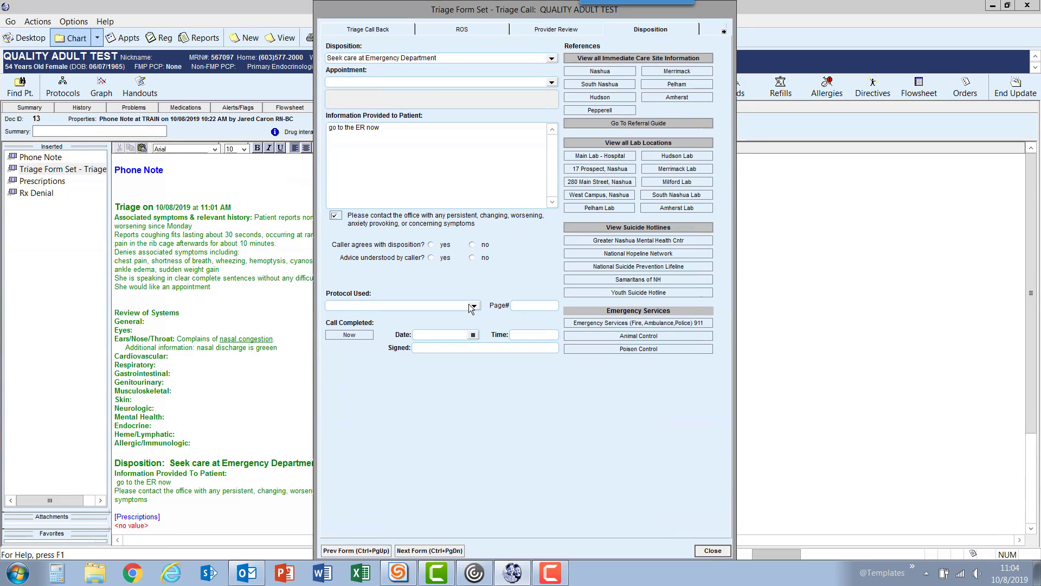
pyautogui.click(472, 307)
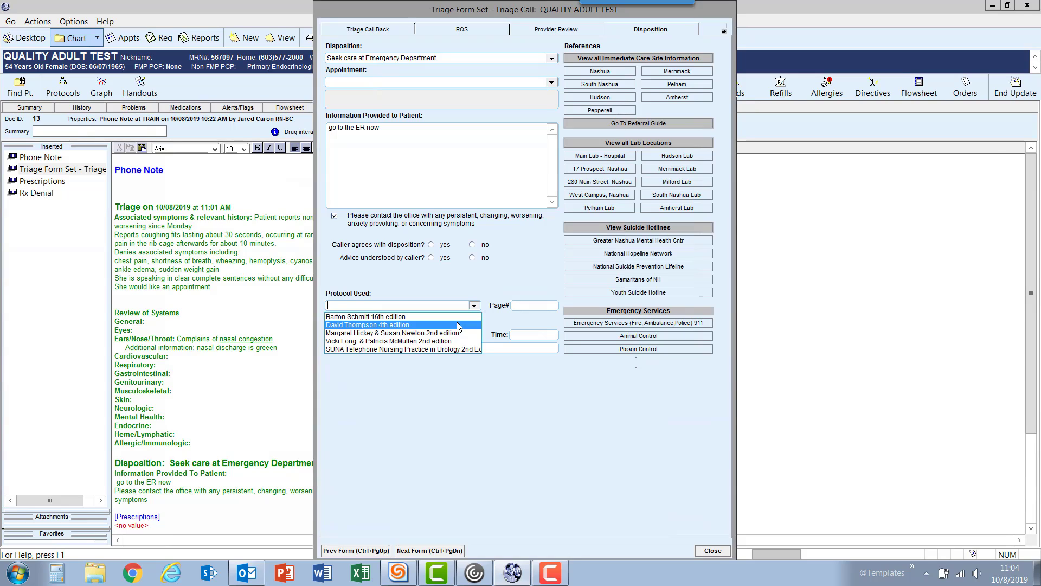
pyautogui.click(457, 324)
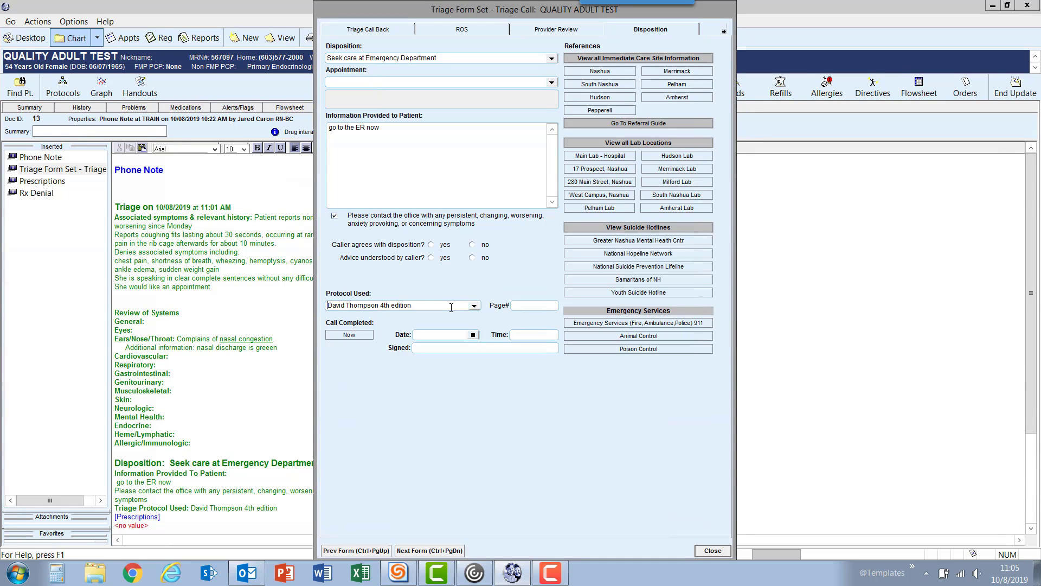
pyautogui.click(530, 305)
pyautogui.write('title')
pyautogui.click(537, 305)
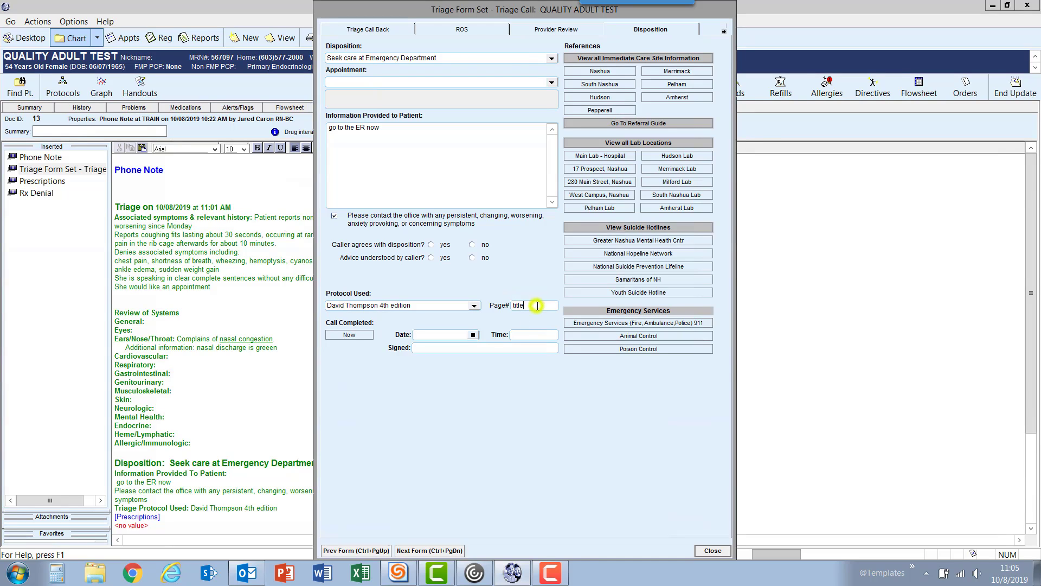
# Stamp the call as completed with the current date, time and signature, and check the triage entries in the phone note.
pyautogui.click(350, 334)
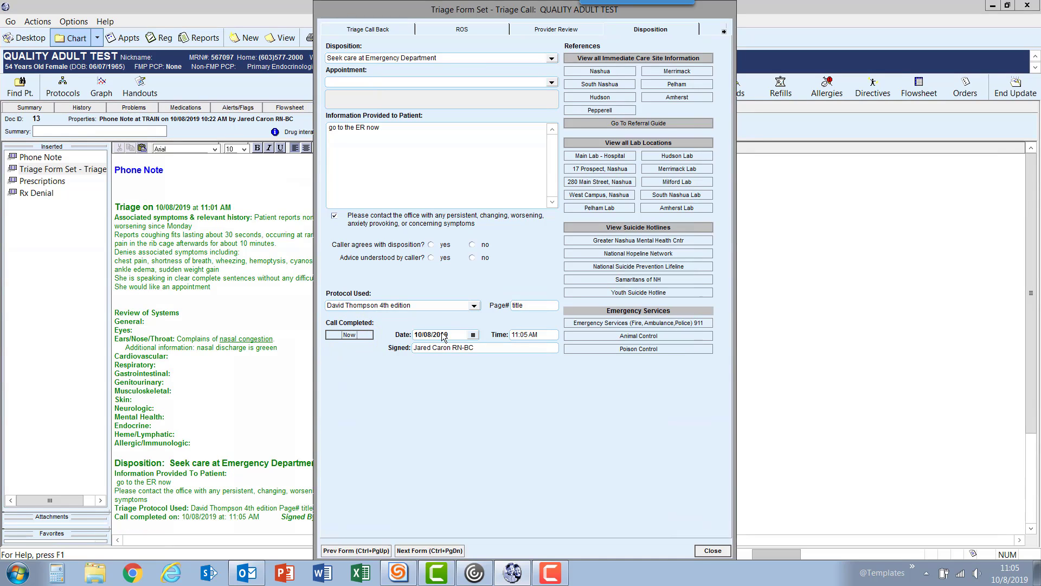
pyautogui.click(407, 174)
pyautogui.click(222, 212)
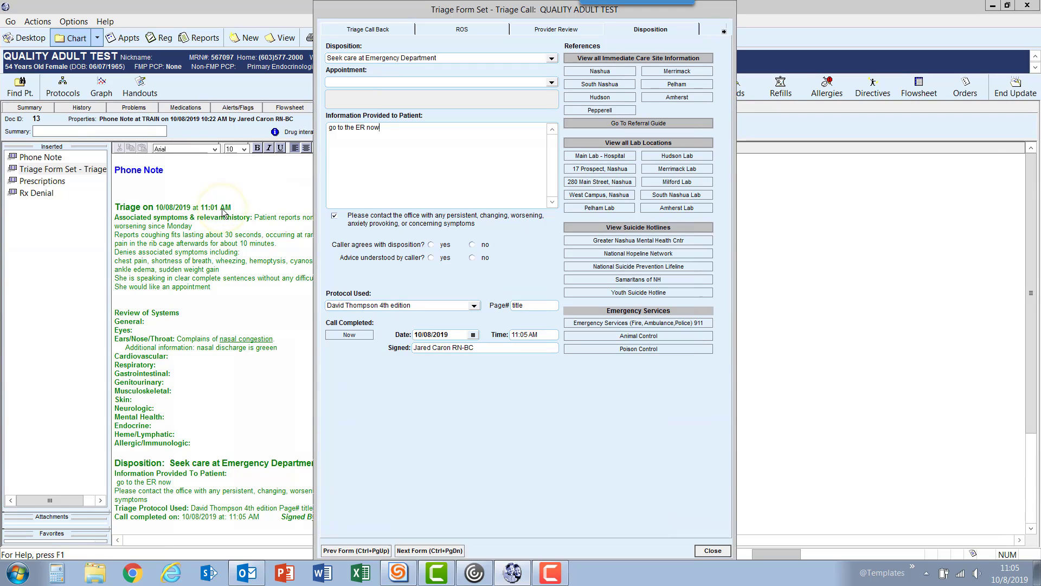
pyautogui.click(246, 514)
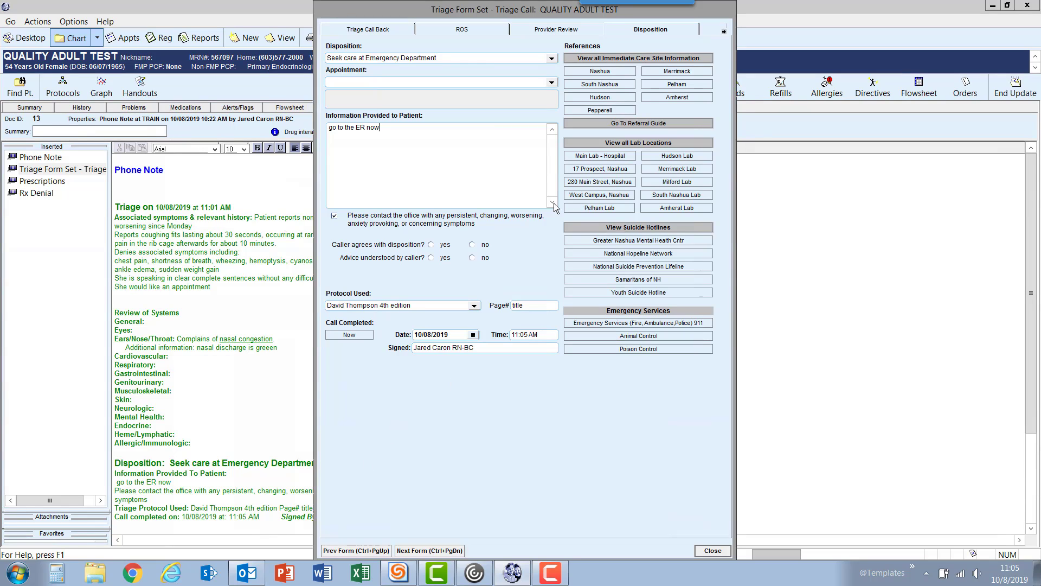
# Enter "i have a question... Help!!!!" as the MA / LPN comment in the Provider Review form and sign it.
pyautogui.click(581, 27)
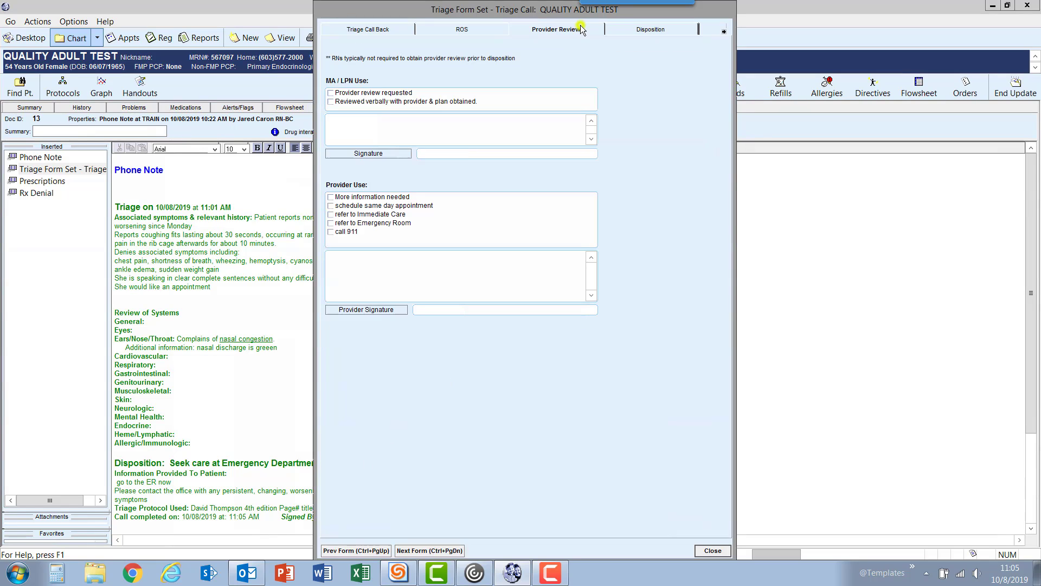
pyautogui.click(358, 129)
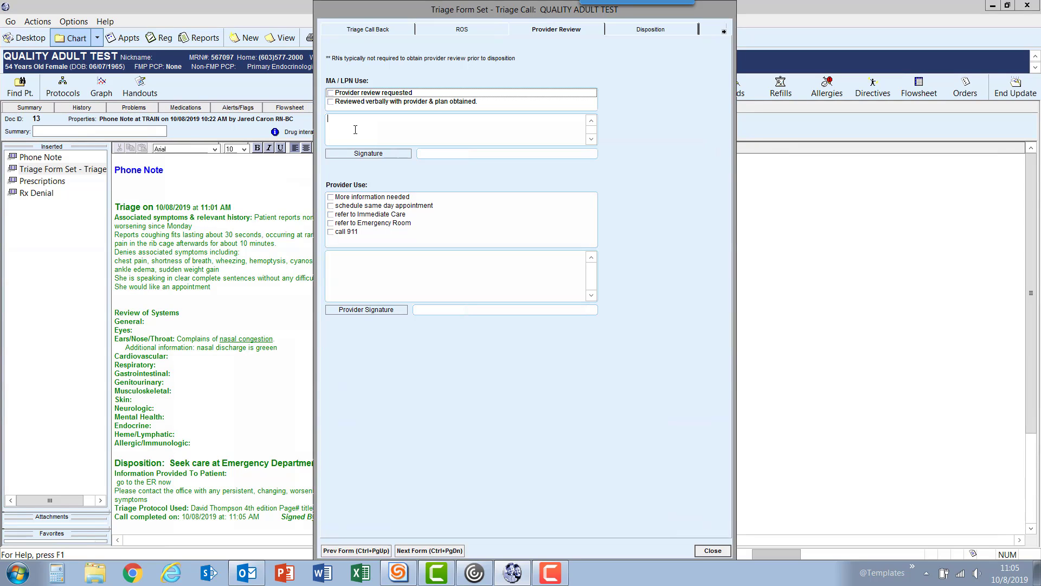
pyautogui.write('i have a question... Help!!!!')
pyautogui.click(368, 154)
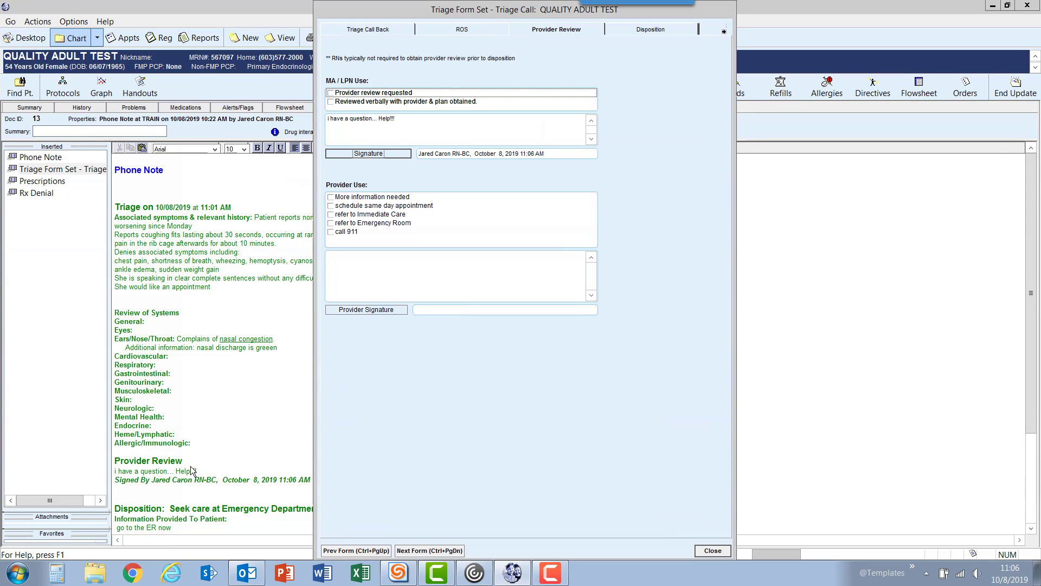
# Return to the Triage Call Back form and review the HPI & Associated Sx text.
pyautogui.click(380, 34)
pyautogui.click(438, 296)
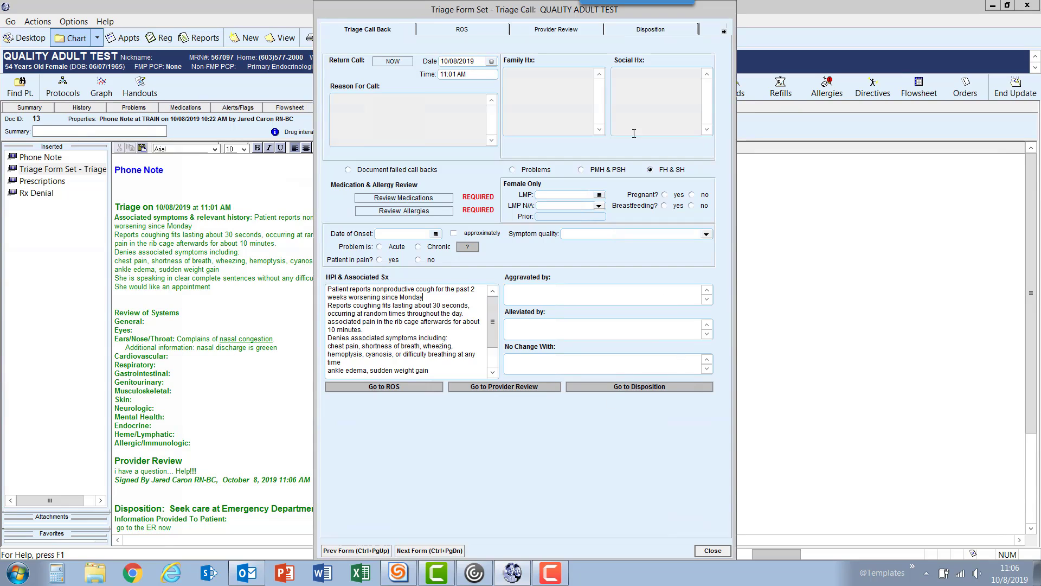
pyautogui.click(462, 321)
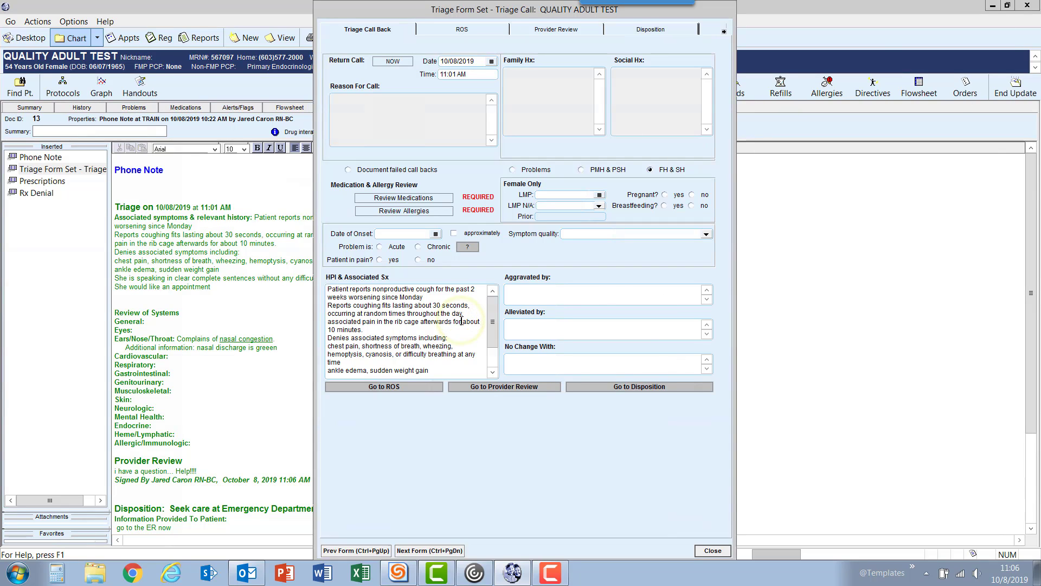